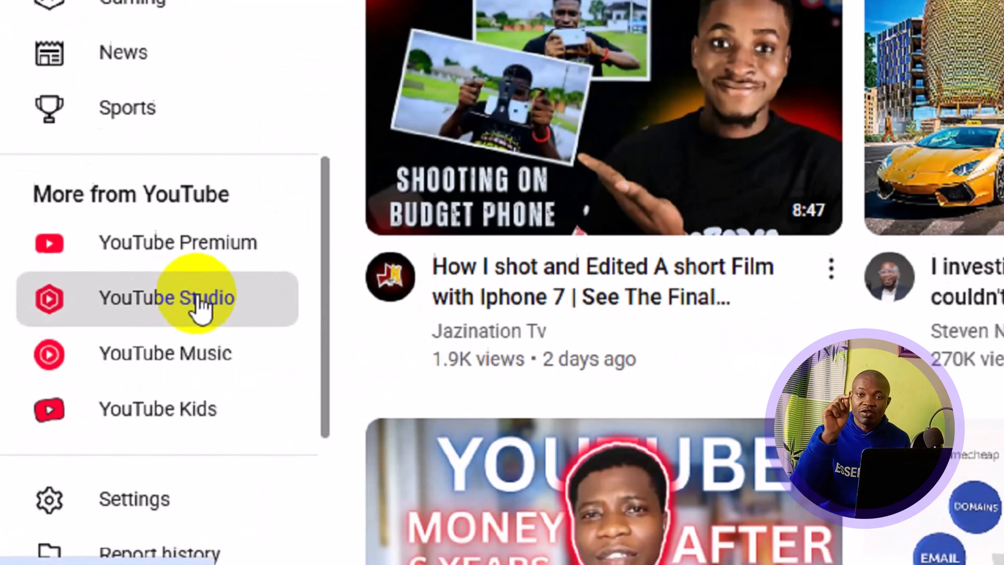
Step: Open YouTube Studio, go to the channel's copyright removal requests and start a new removal request
click(106, 405)
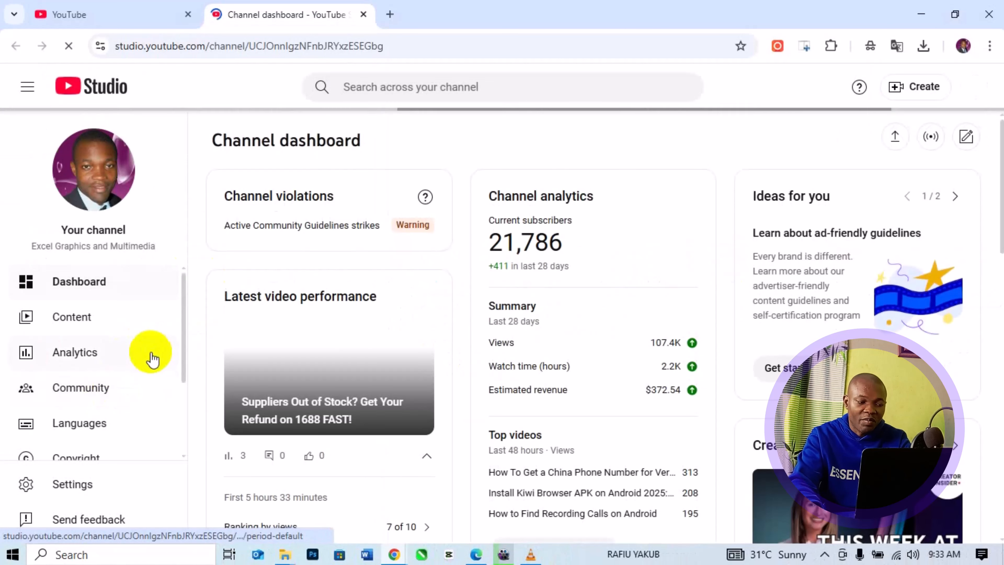
scroll(137, 435, down, 3)
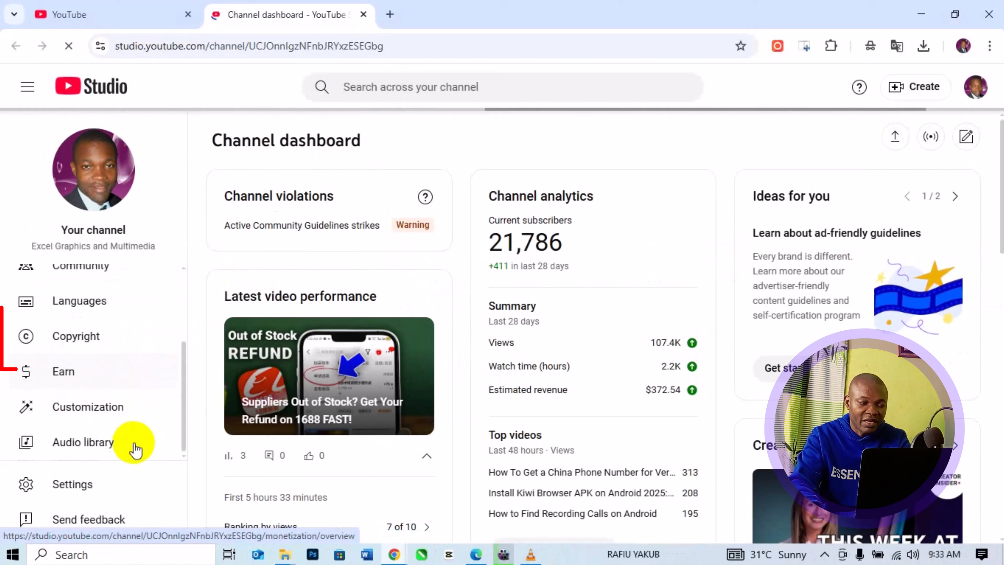
click(88, 350)
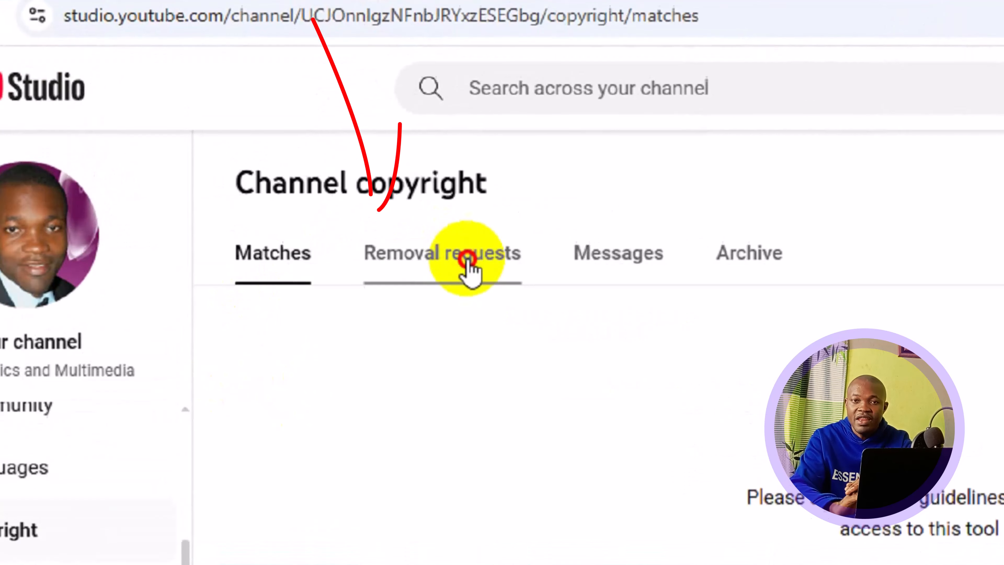
click(443, 250)
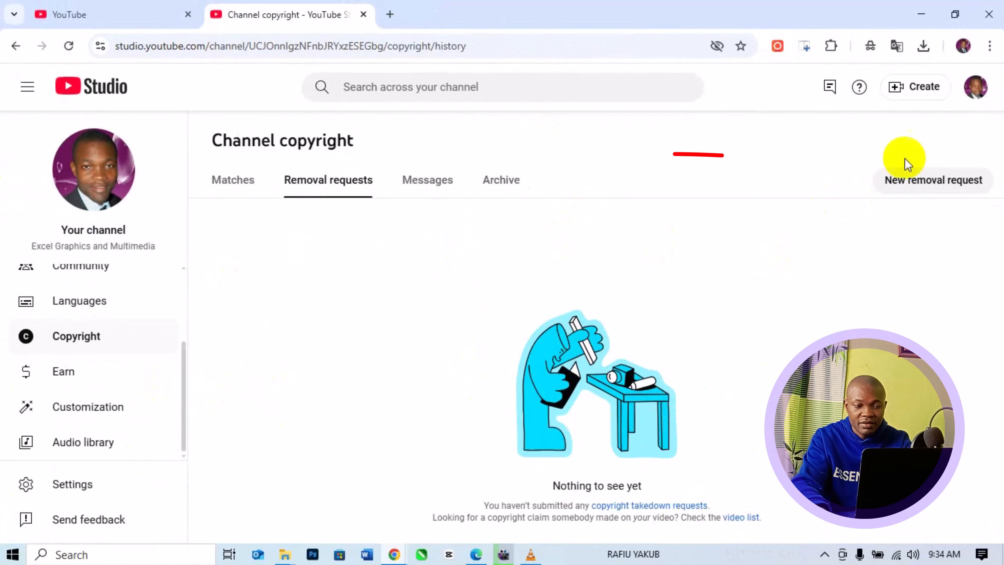
click(934, 181)
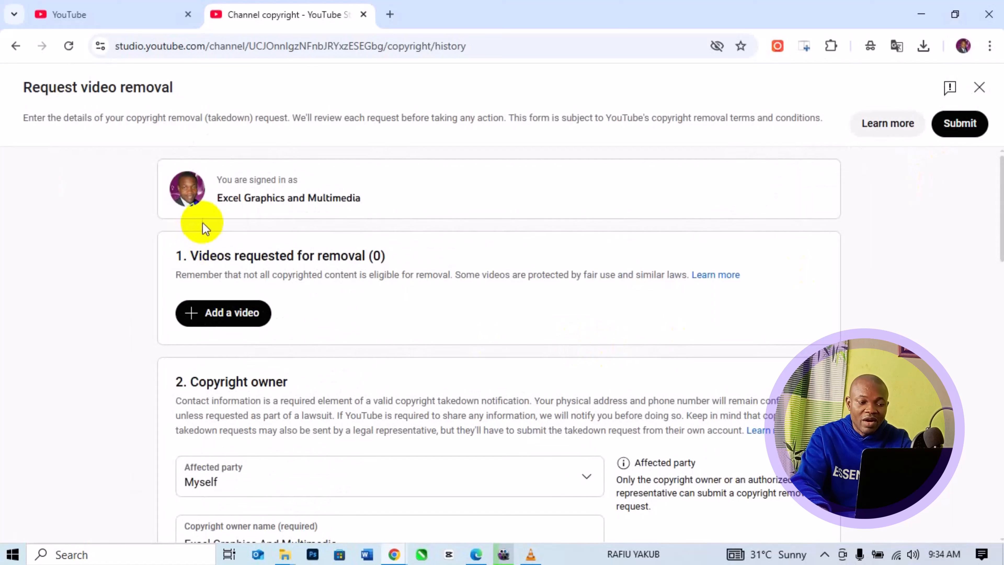
click(495, 164)
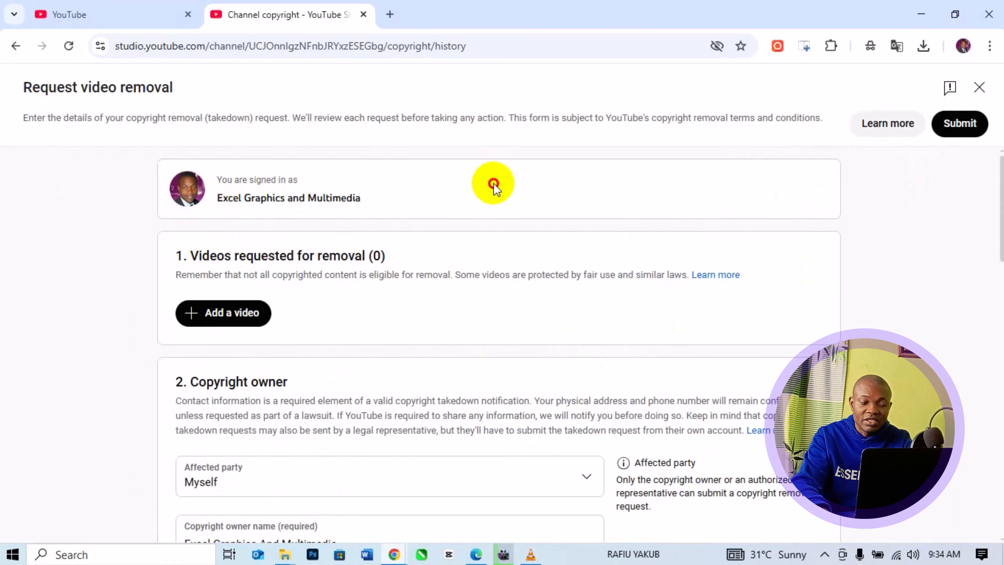
triple_click(498, 198)
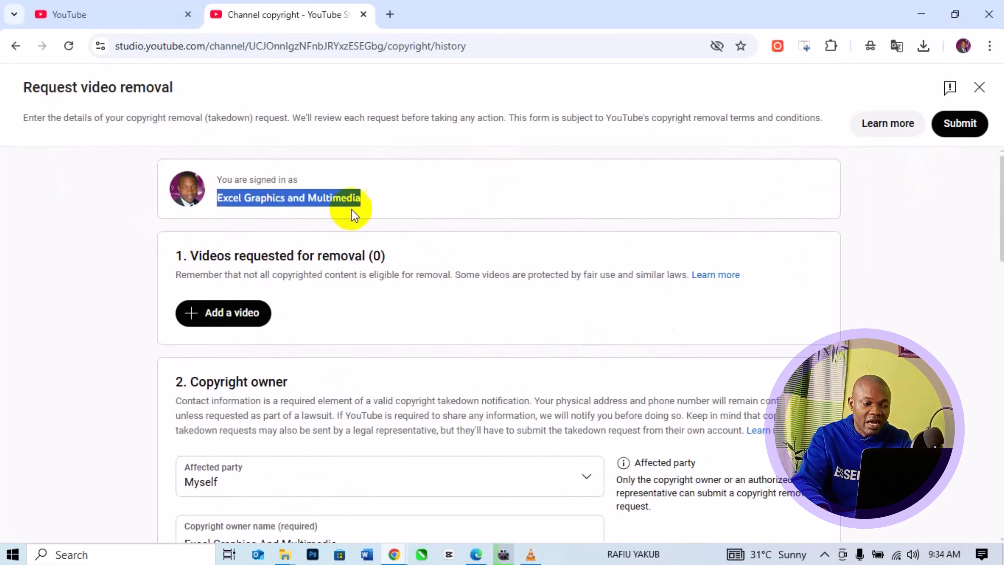
click(386, 202)
drag(386, 201, 141, 202)
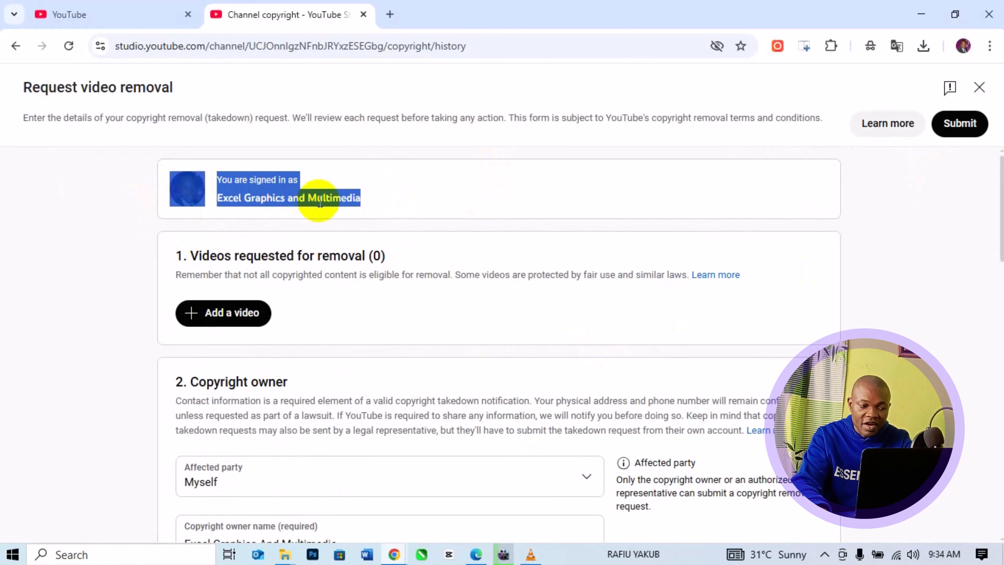
Step: Start adding a video to the list of videos requested for removal
scroll(316, 222, down, 2)
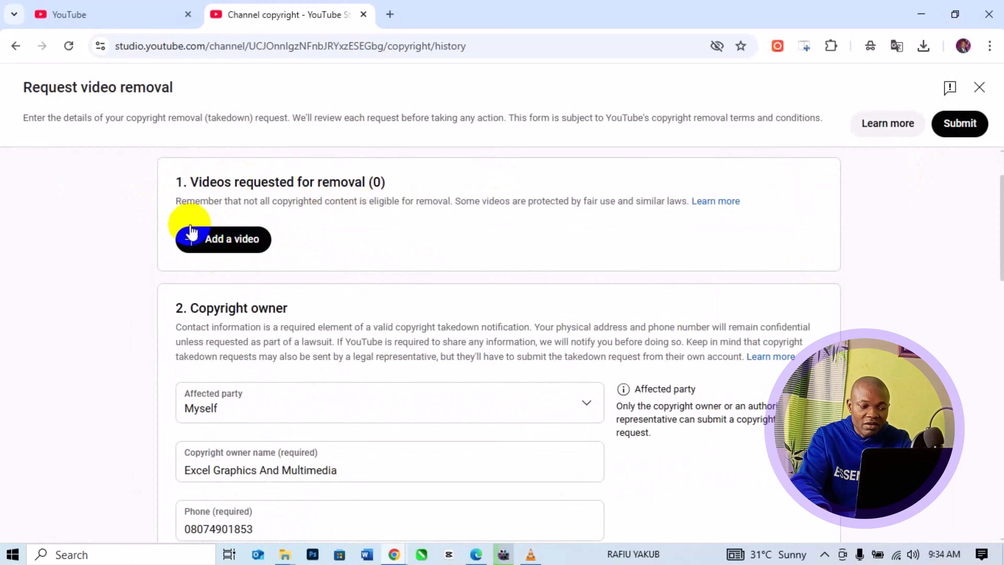
click(252, 242)
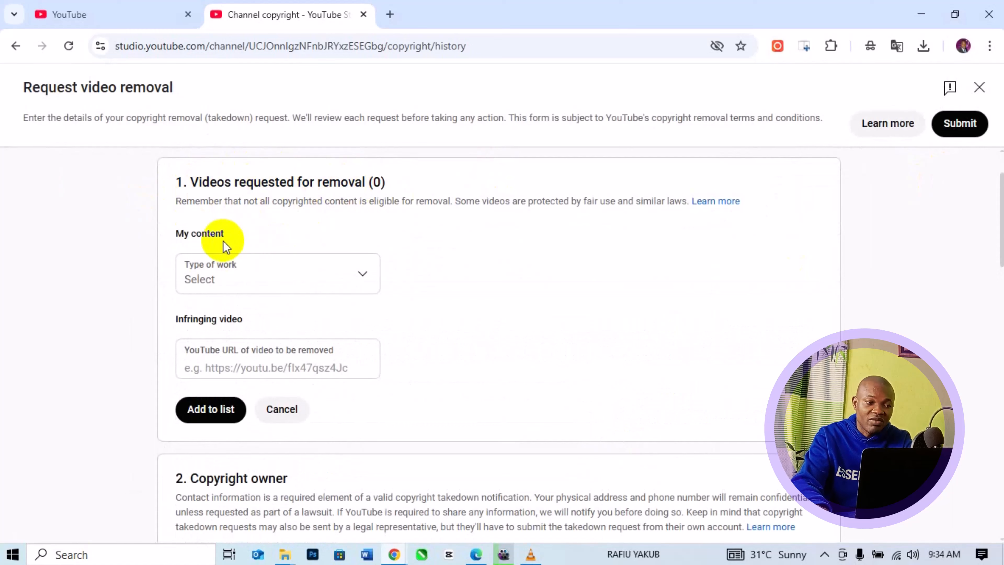
click(255, 354)
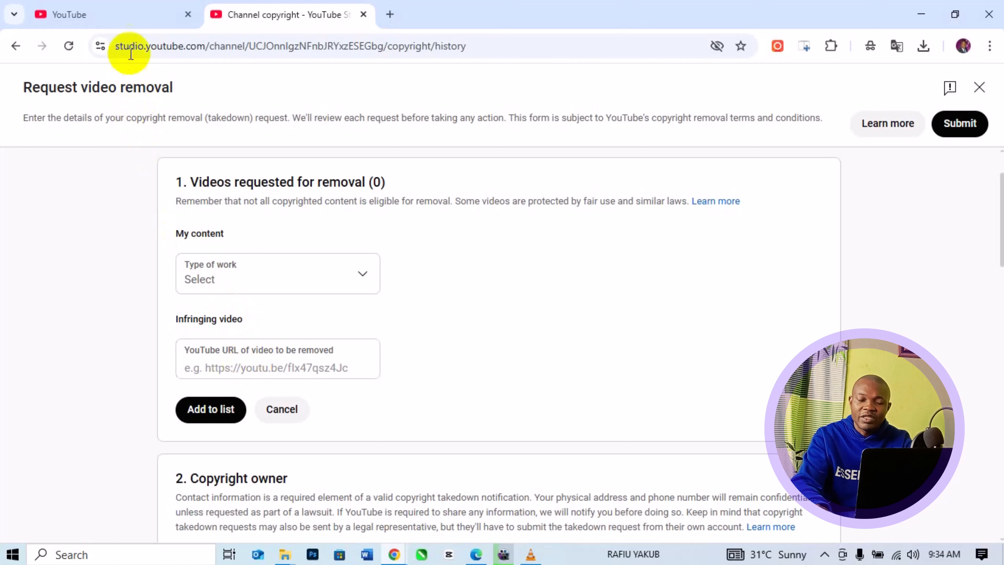
Step: Copy the link address of the video "How I shot and Edited A short Film with Iphone 7" from the YouTube home page
click(108, 21)
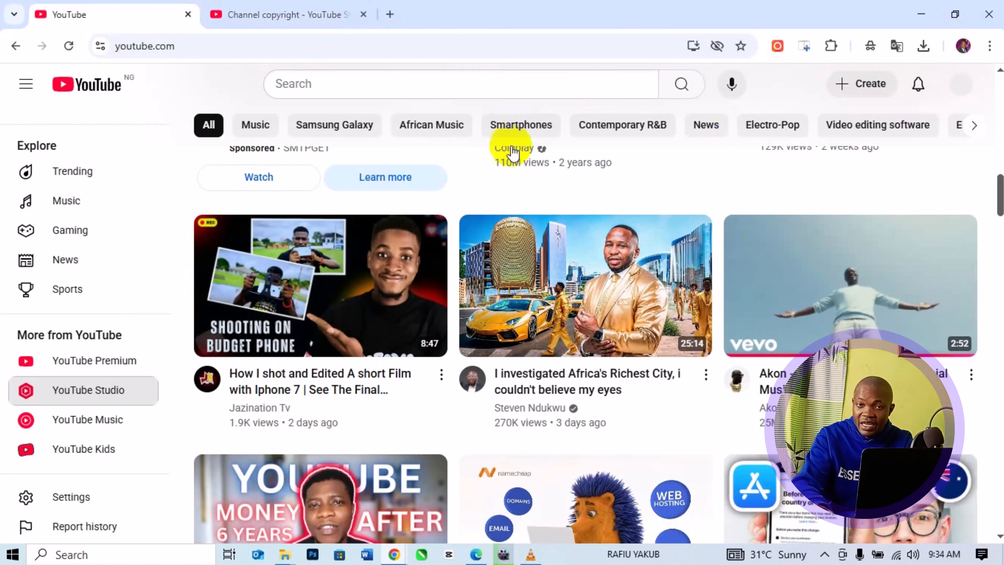
mouse_move(358, 400)
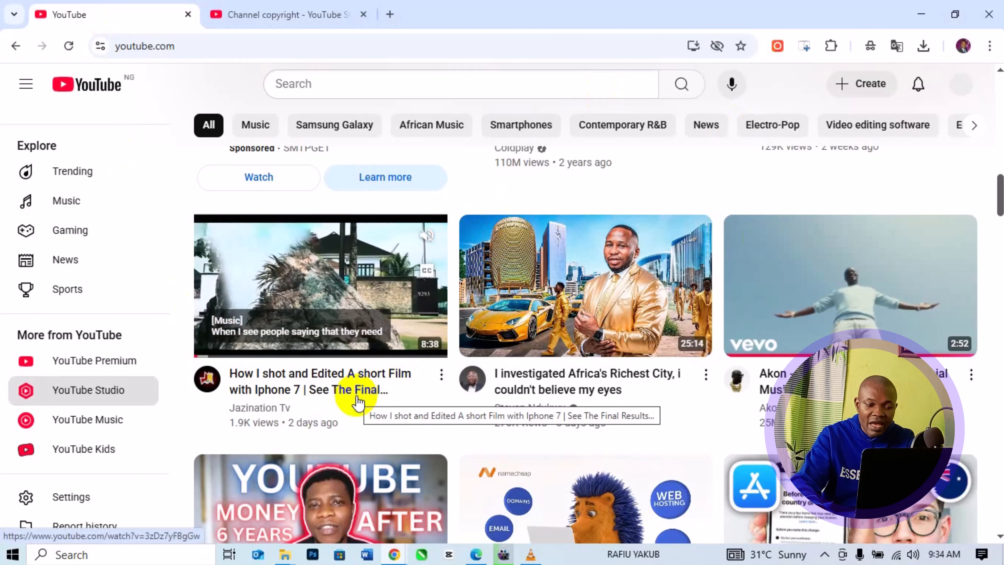
right_click(357, 397)
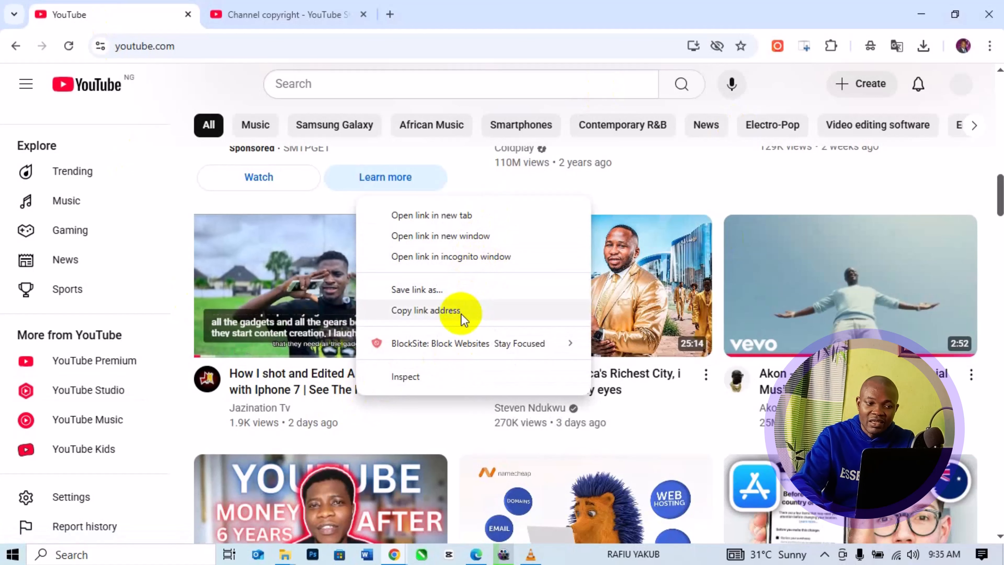
click(469, 311)
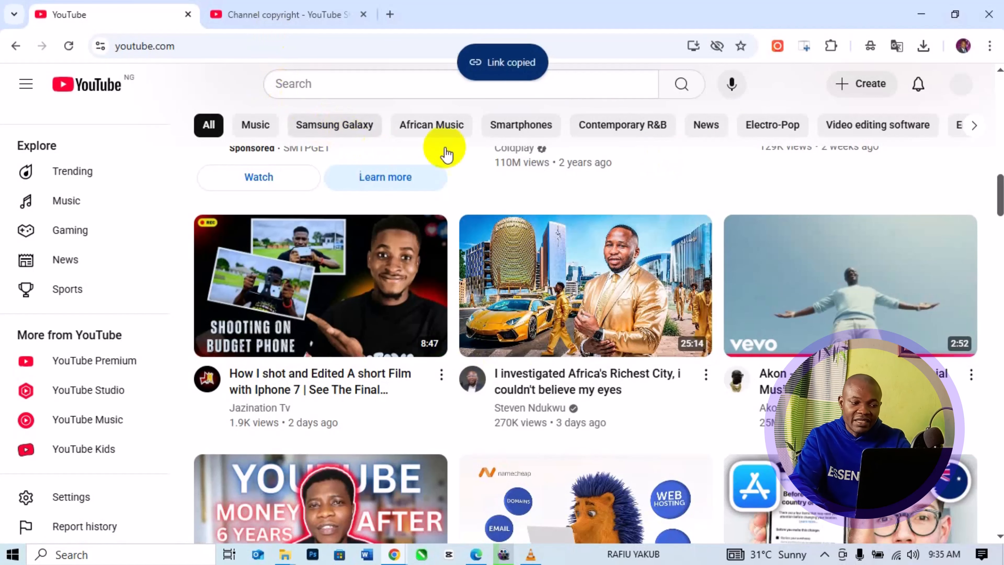
Step: Return to the removal request and paste the copied link as the YouTube URL of the infringing video
click(291, 16)
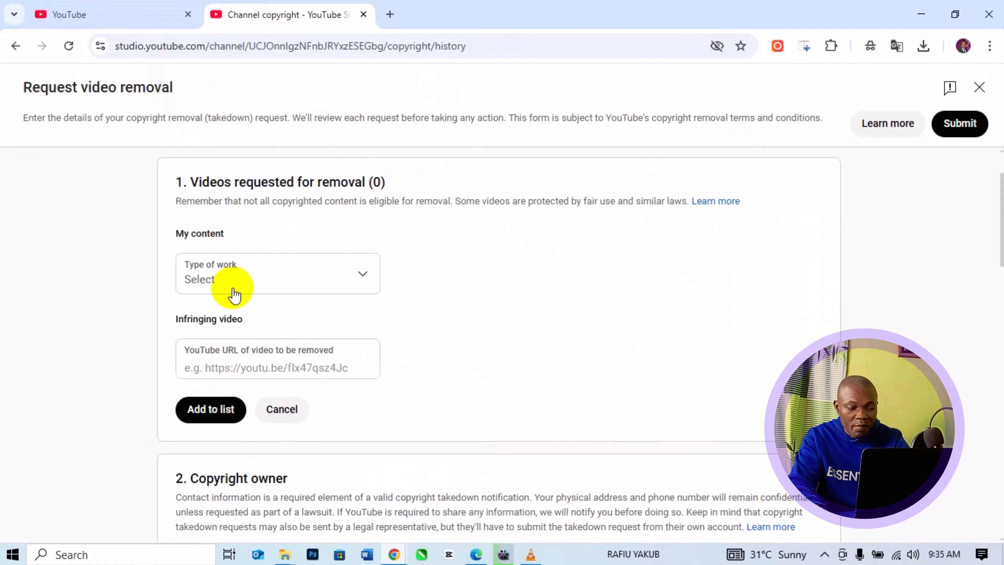
click(260, 352)
click(264, 371)
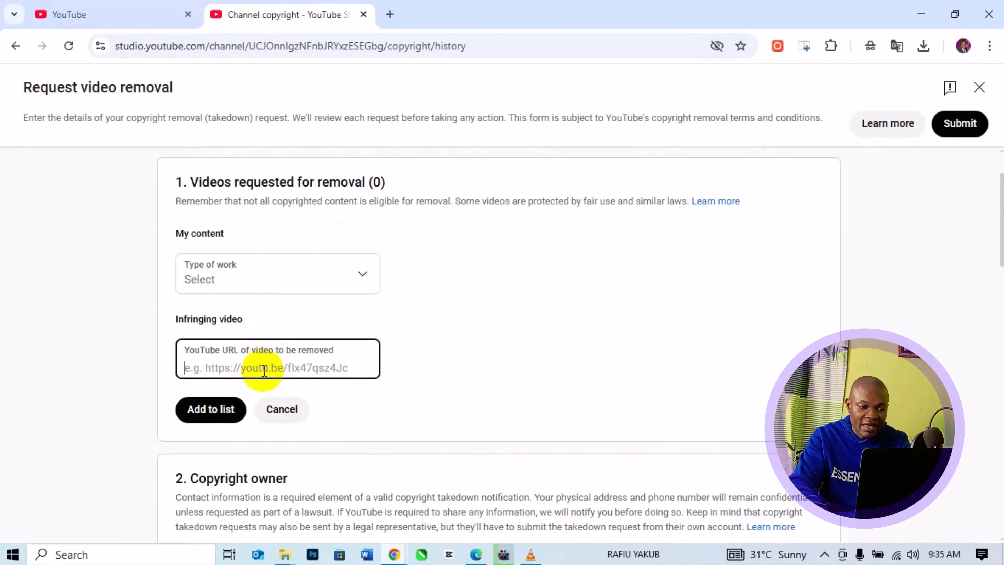
key(ctrl+v)
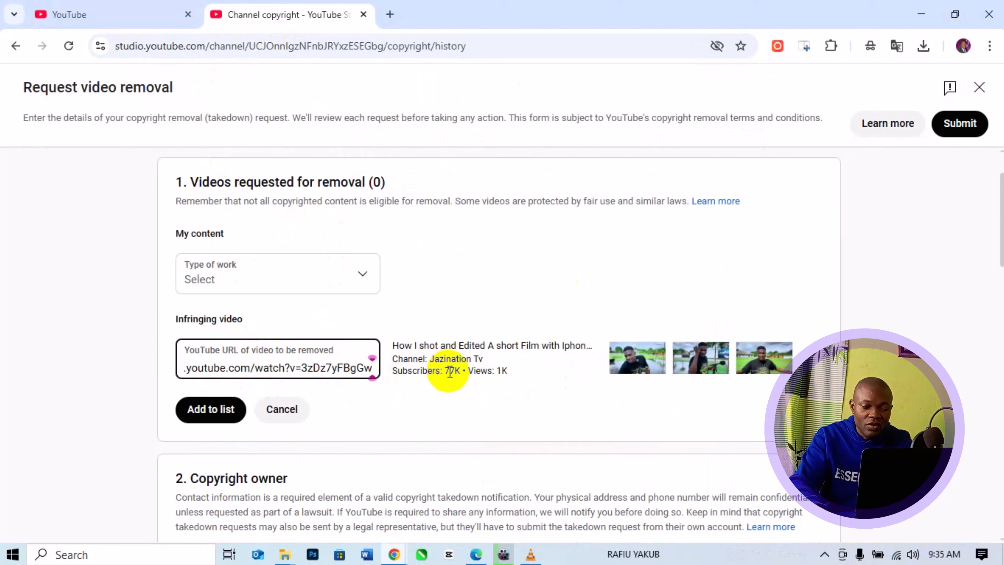
click(233, 422)
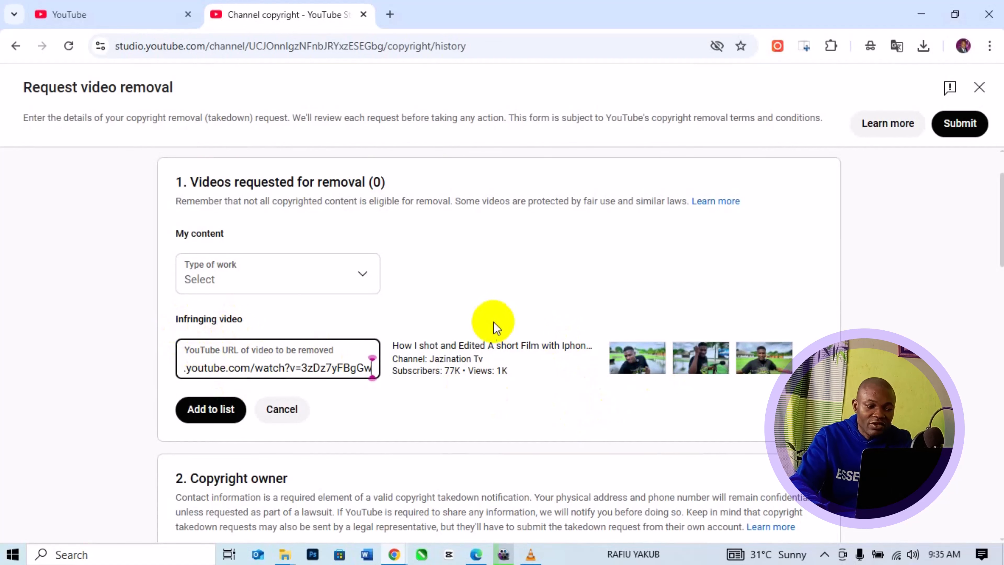
Step: Set the type of work to Other and activate the field for the title of the copyrighted work
click(346, 283)
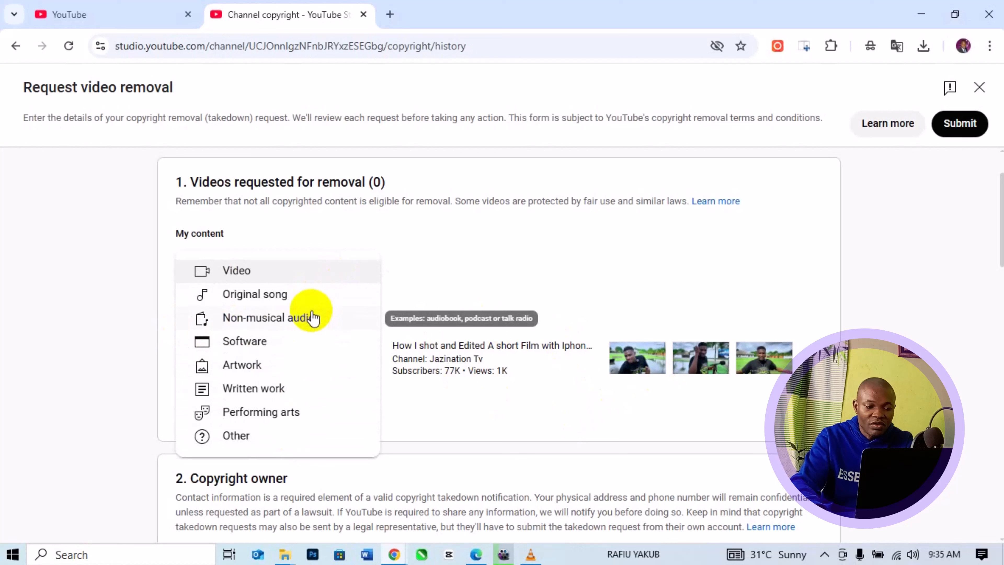
click(269, 436)
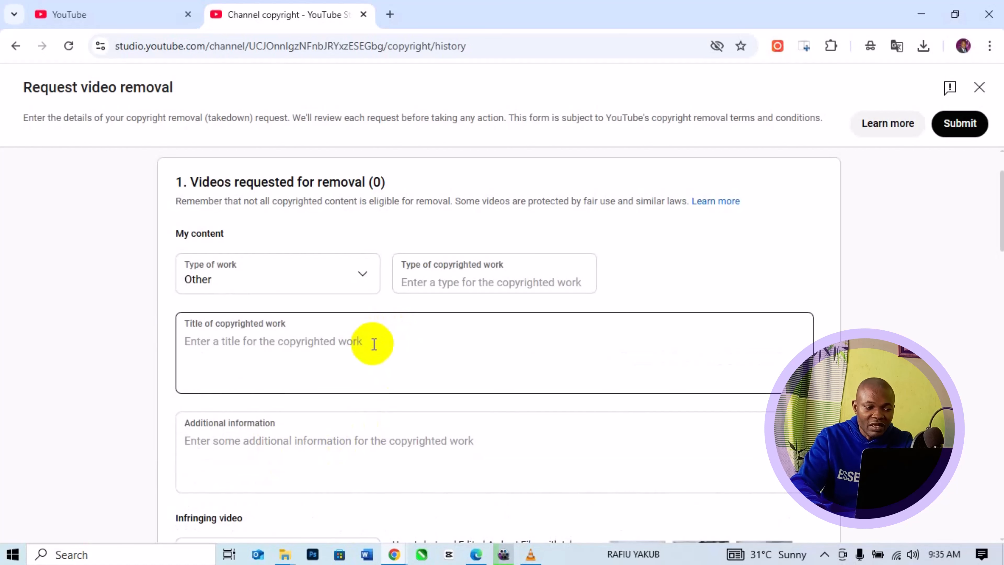
scroll(381, 345, up, 2)
scroll(380, 354, down, 4)
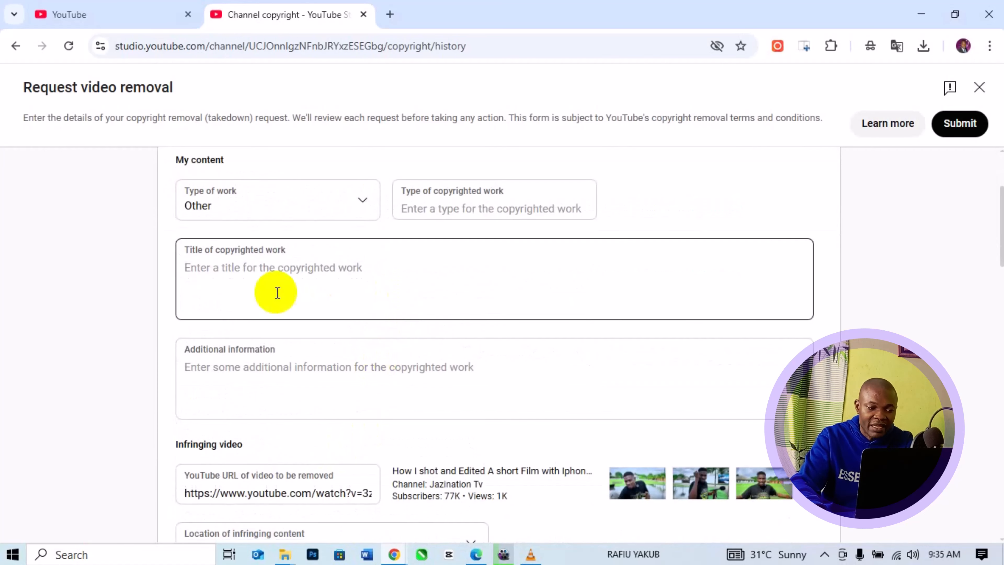
click(237, 286)
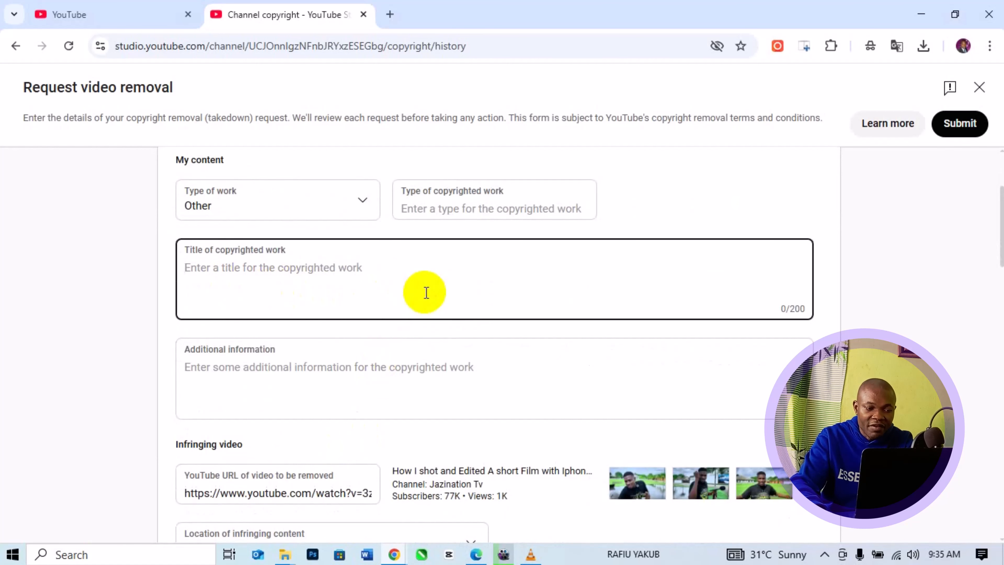
Step: In the removal options, enable preventing future copies of this content and certify the worldwide exclusive rights to it
scroll(423, 291, down, 4)
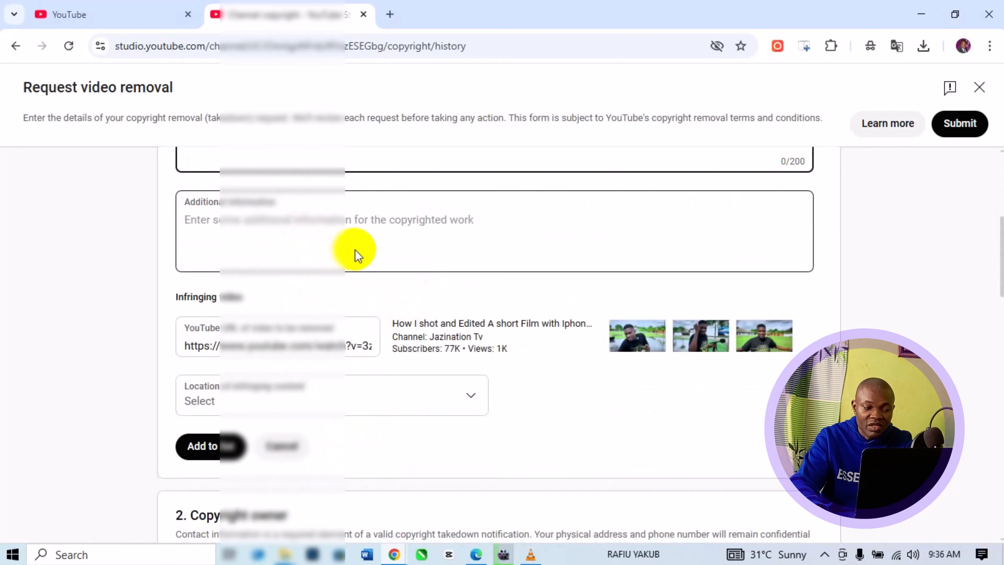
scroll(356, 257, down, 4)
scroll(370, 316, down, 2)
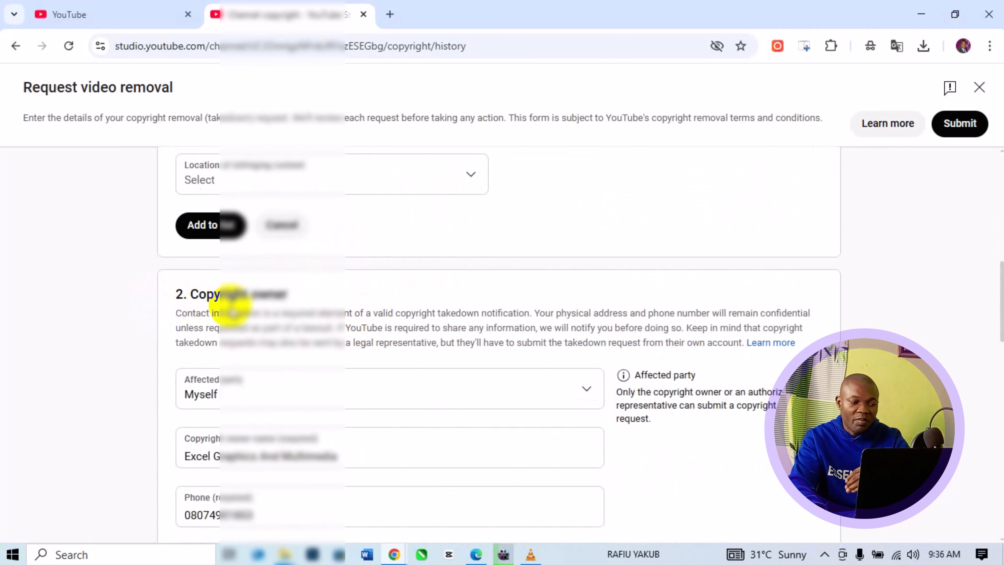
scroll(290, 337, down, 4)
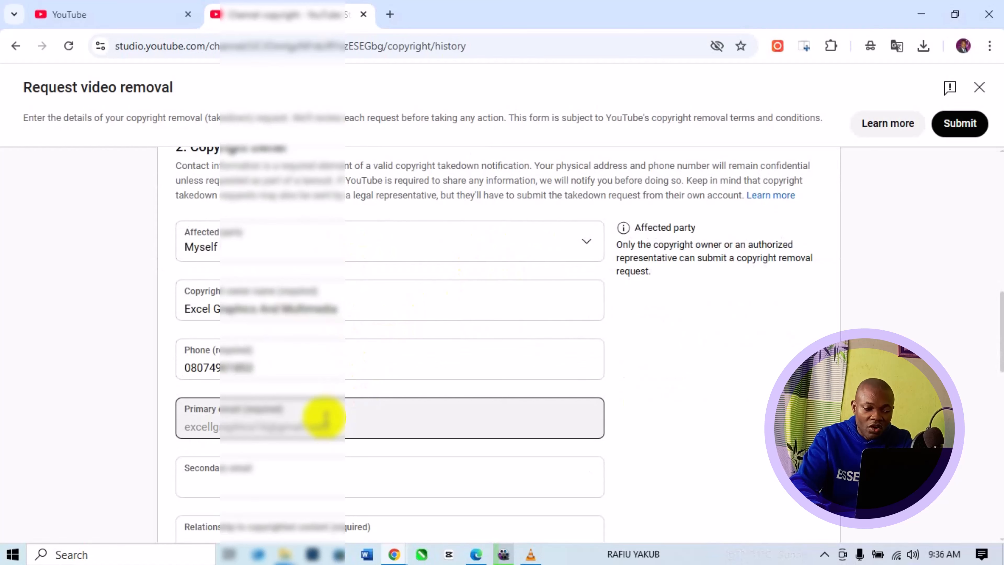
scroll(323, 418, down, 5)
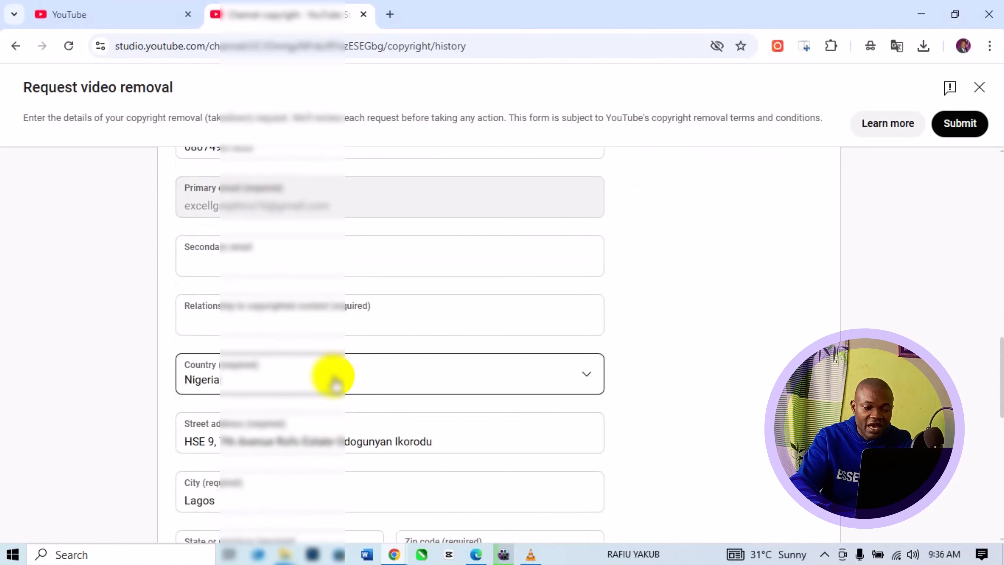
scroll(337, 395, down, 5)
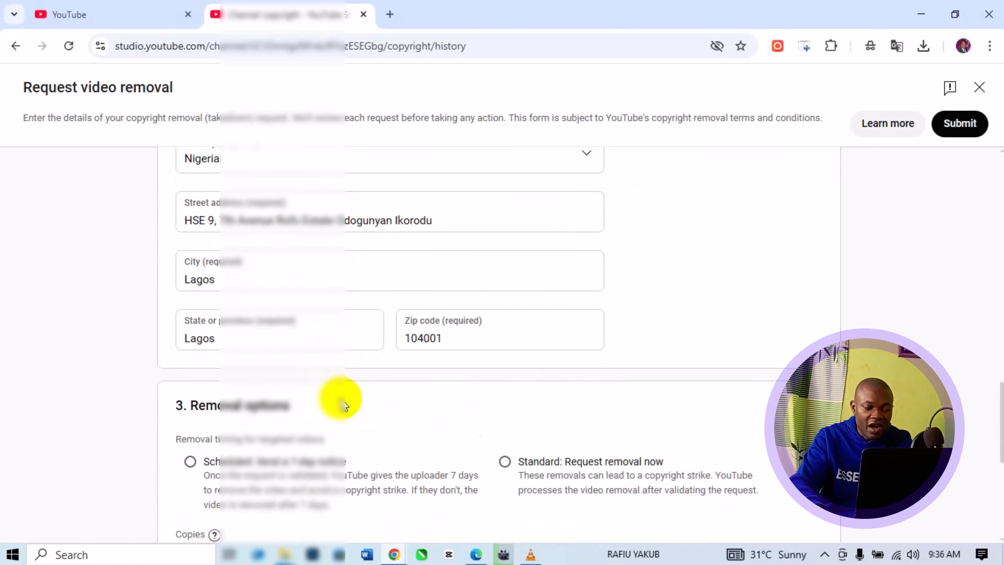
scroll(345, 406, down, 3)
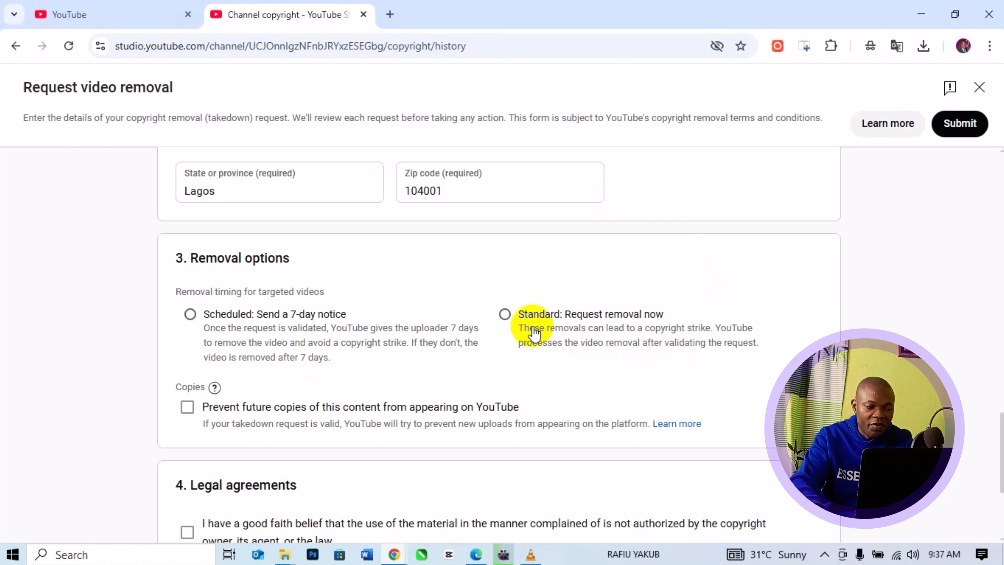
scroll(542, 333, down, 2)
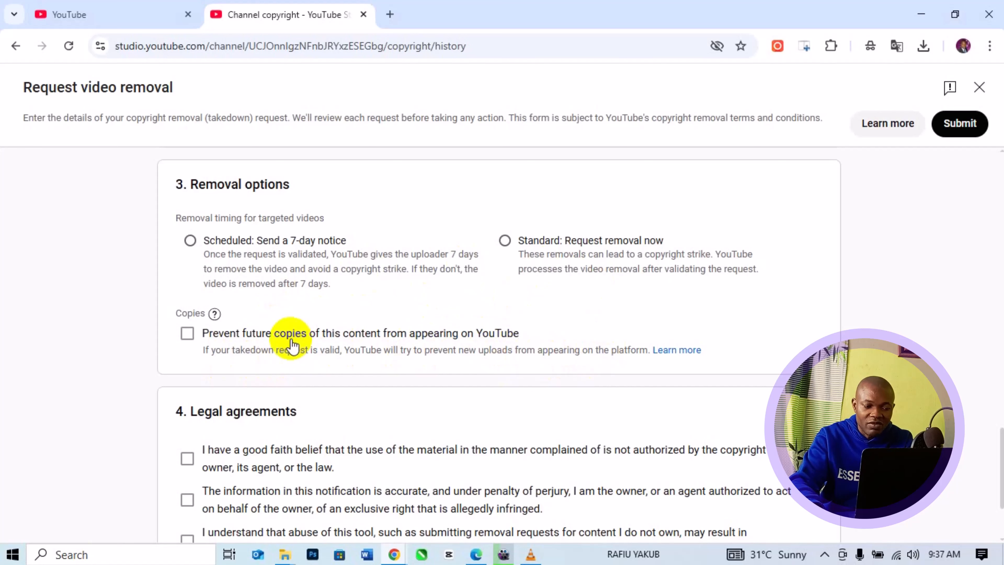
click(188, 335)
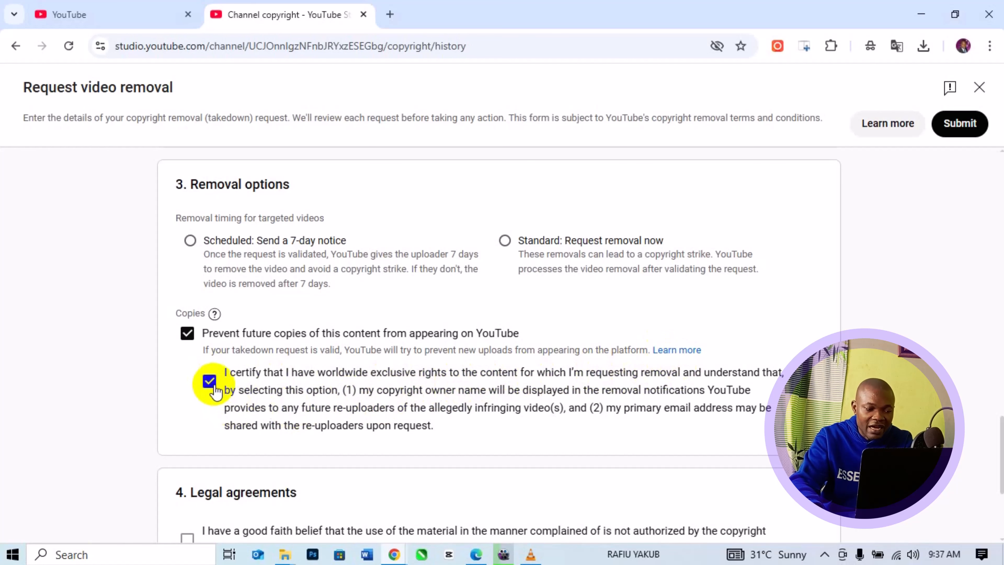
Step: Accept the legal agreement that the notification's information is accurate and activate the signature field
scroll(300, 404, down, 3)
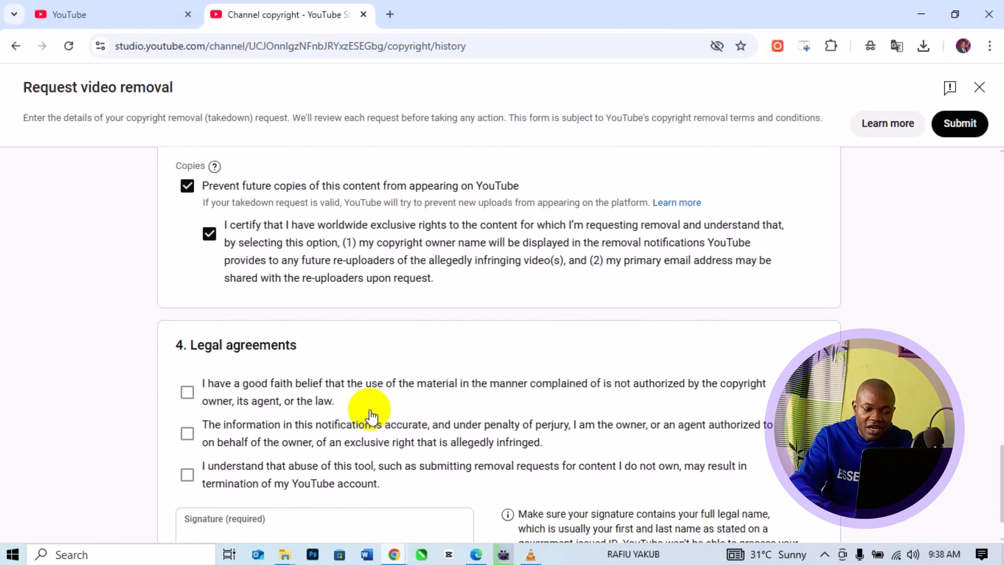
scroll(370, 413, down, 1)
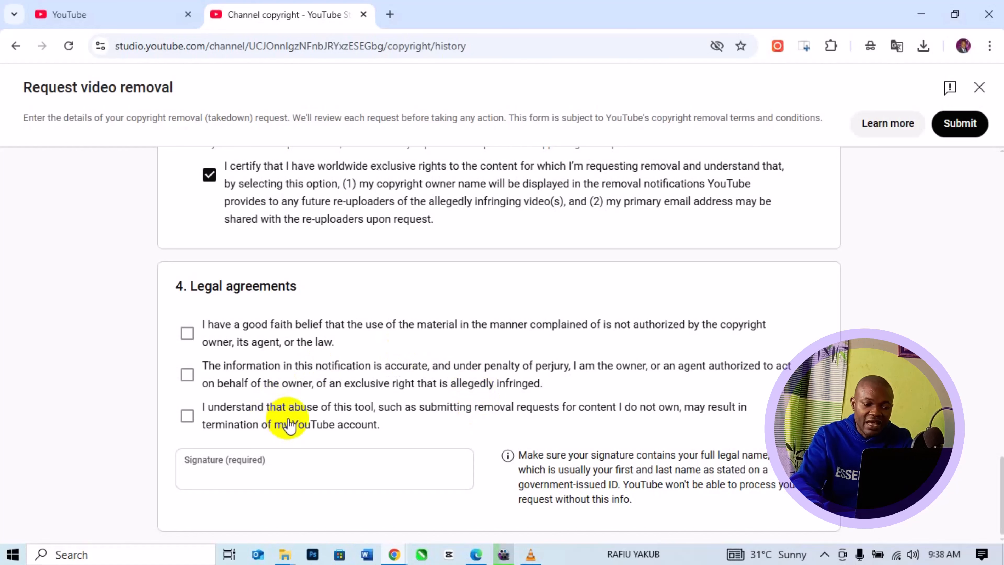
click(193, 375)
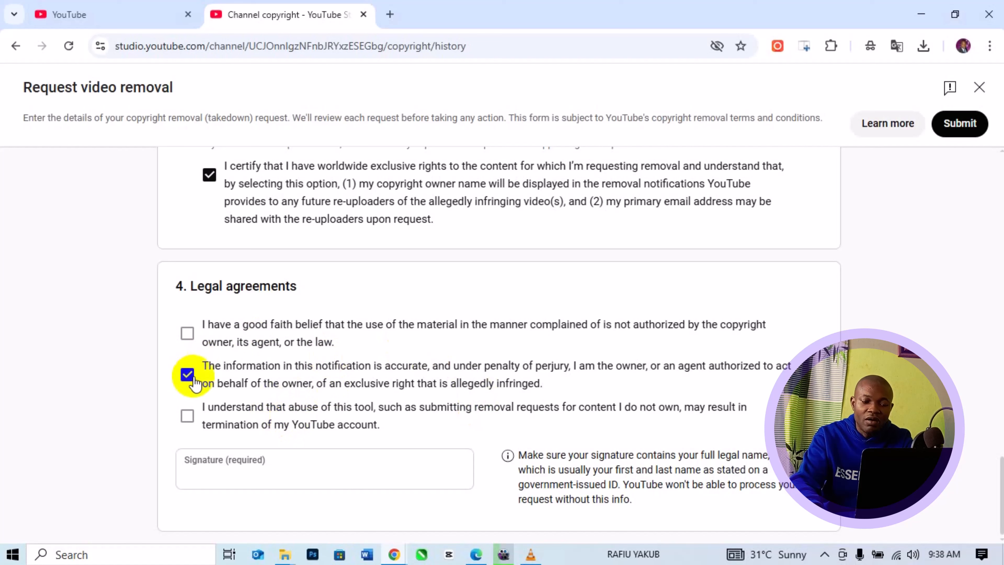
click(240, 456)
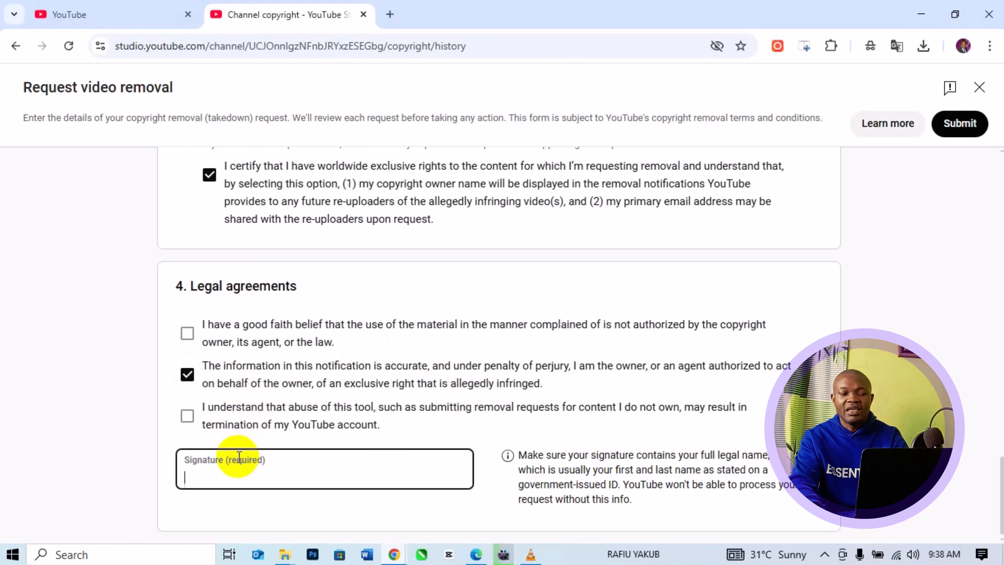